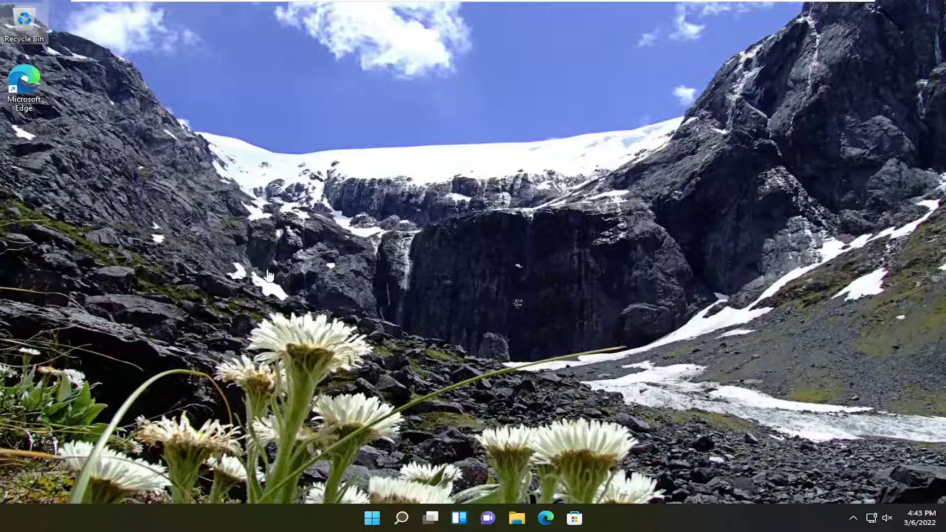
# Search Windows for 'regedit' and launch Registry Editor as administrator
pyautogui.click(402, 524)
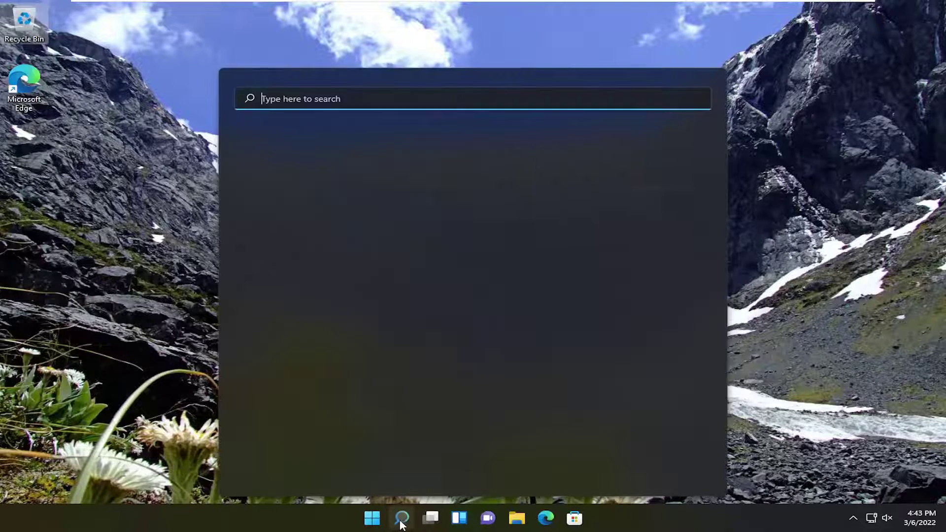
pyautogui.write('reg')
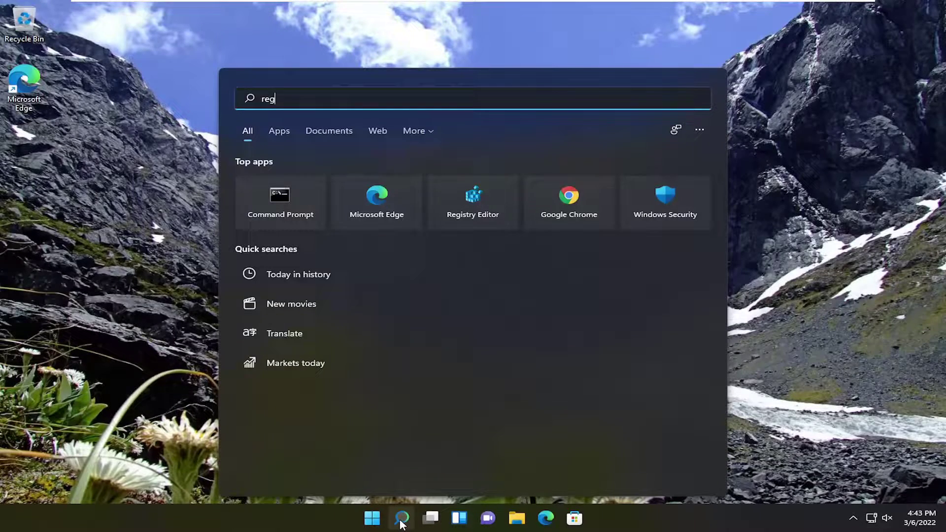
pyautogui.write('edo')
pyautogui.press('BackSpace')
pyautogui.write('i')
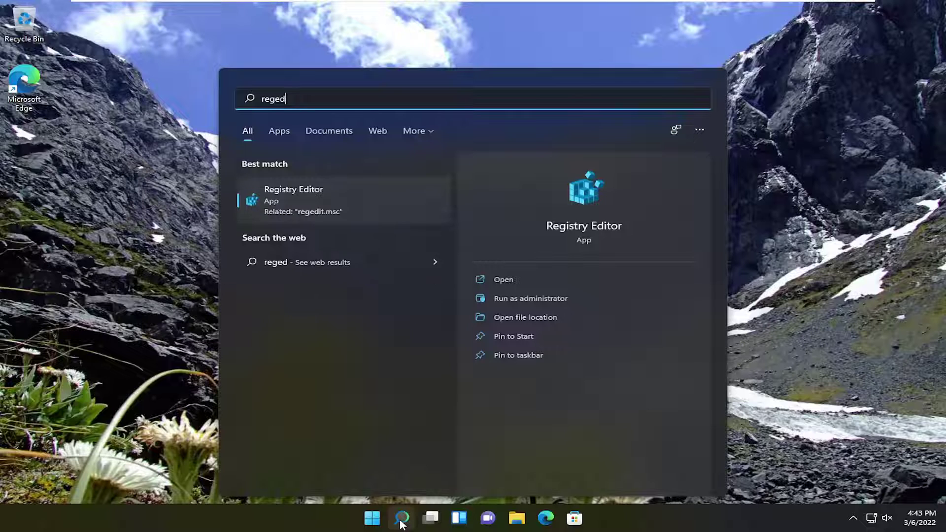
pyautogui.write('t')
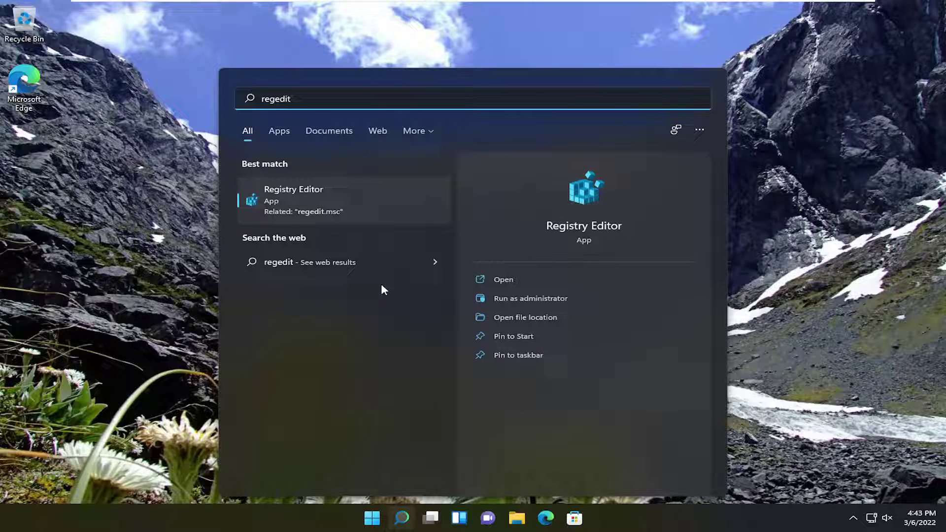
pyautogui.rightClick(292, 197)
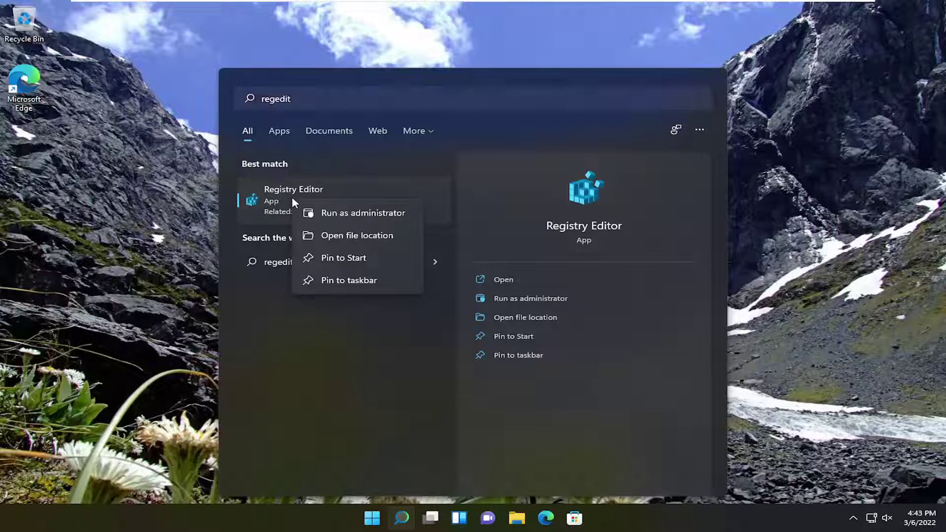
pyautogui.click(347, 214)
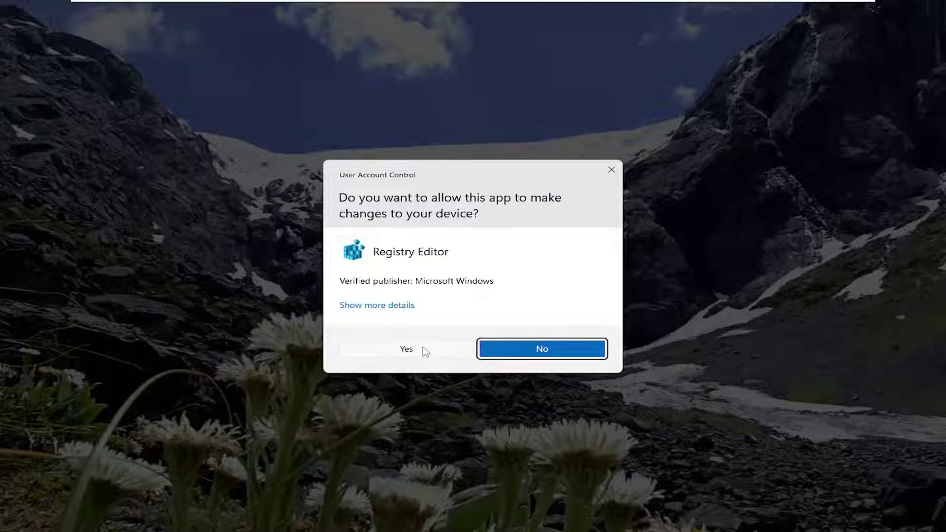
# Approve the UAC prompt, then reposition and enlarge the Registry Editor window
pyautogui.click(420, 351)
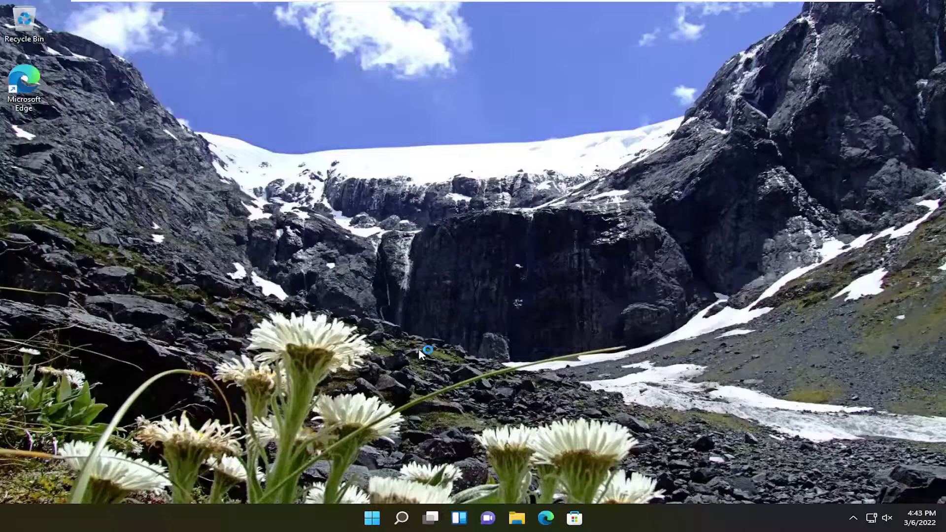
pyautogui.moveTo(141, 63); pyautogui.dragTo(518, 64)
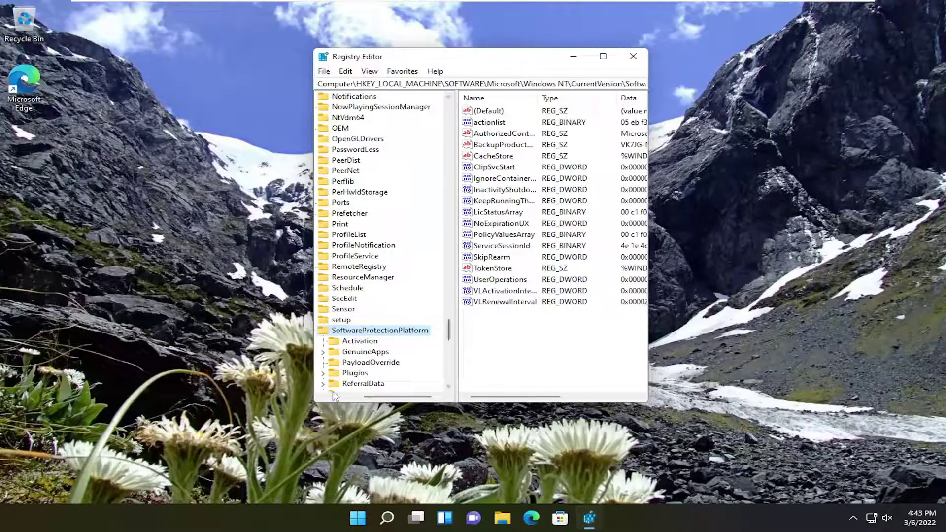
pyautogui.moveTo(312, 405); pyautogui.dragTo(64, 440)
pyautogui.moveTo(282, 62); pyautogui.dragTo(430, 57)
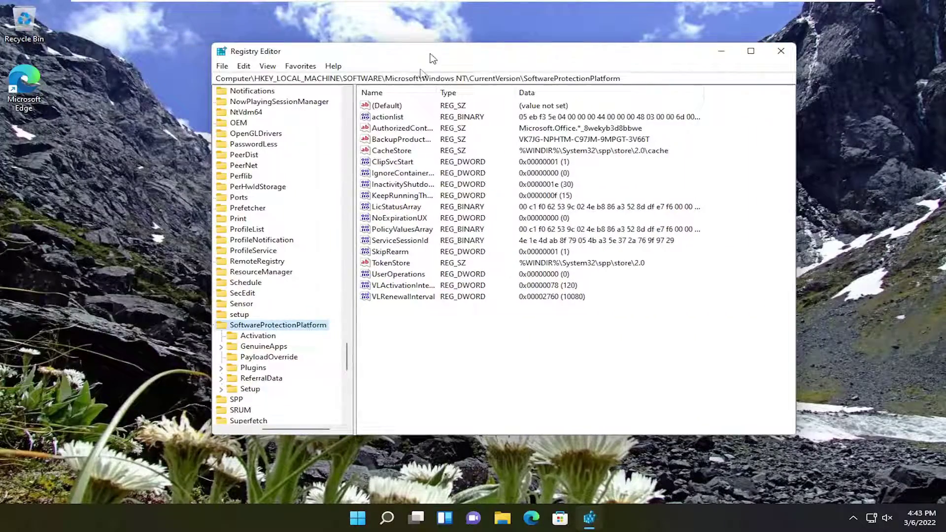
# Collapse the key tree back to the five root hives at HKEY_LOCAL_MACHINE
pyautogui.click(222, 326)
pyautogui.moveTo(347, 356); pyautogui.dragTo(348, 129)
pyautogui.moveTo(297, 429); pyautogui.dragTo(259, 429)
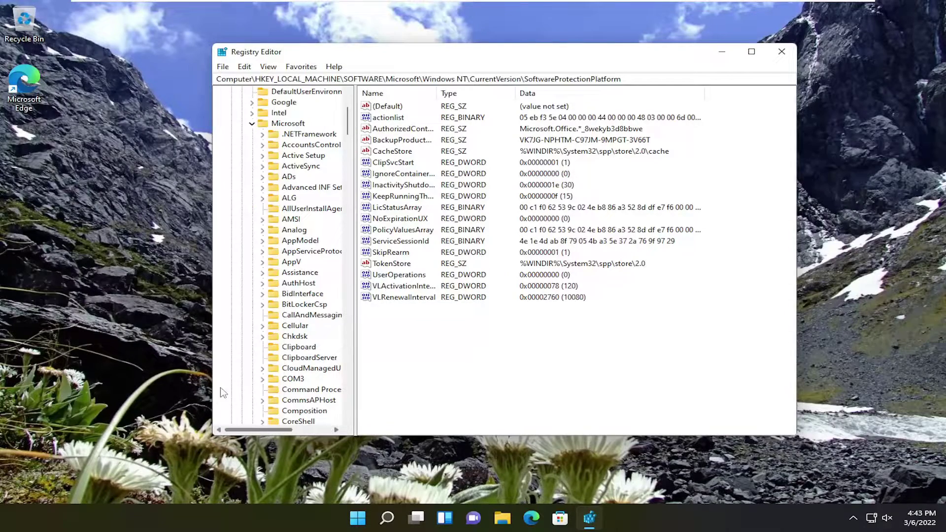
pyautogui.press('Left')
pyautogui.press('Left')
pyautogui.press('Left')
pyautogui.press('Left')
pyautogui.press('Left')
pyautogui.press('Left')
pyautogui.press('Left')
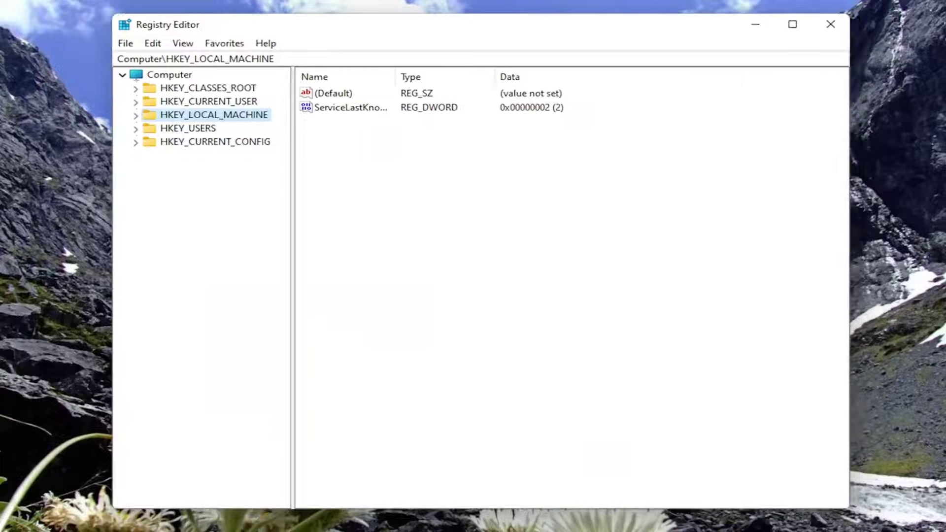
pyautogui.press('Left')
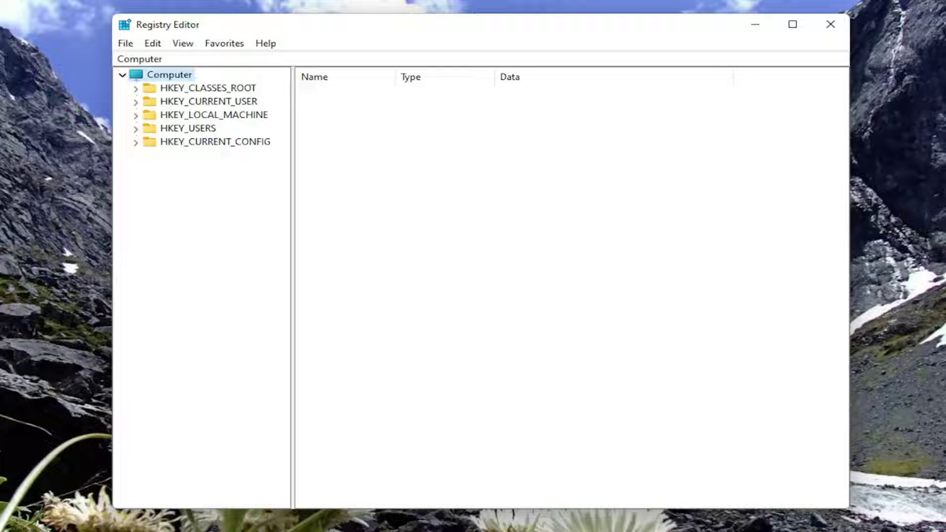
pyautogui.click(128, 46)
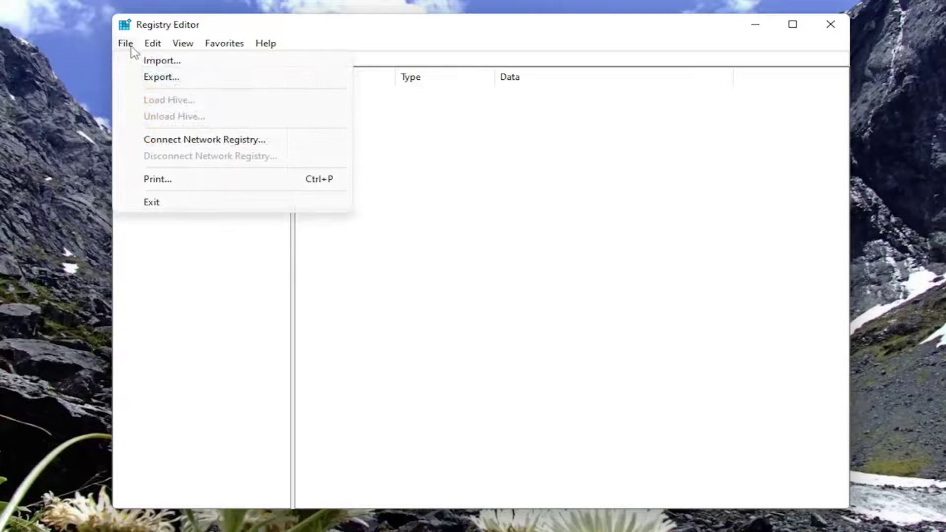
pyautogui.click(155, 79)
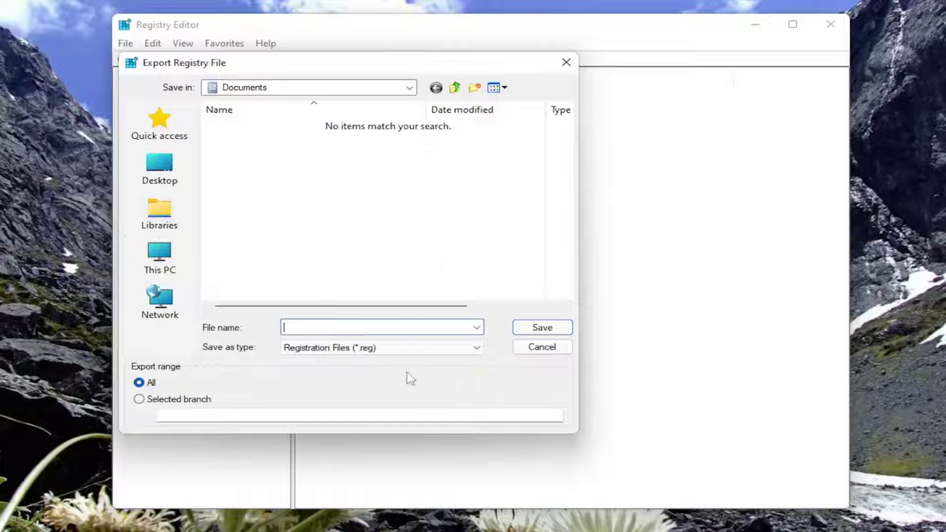
pyautogui.click(540, 348)
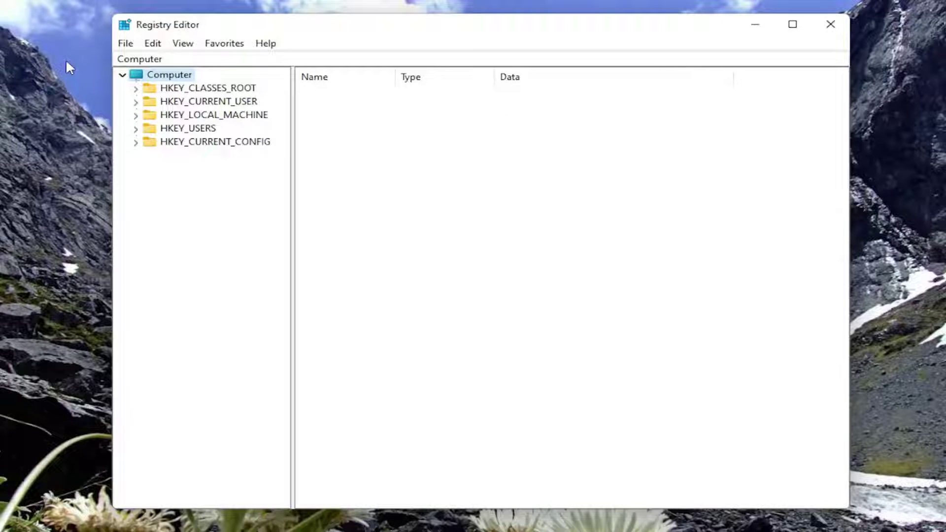
pyautogui.click(126, 44)
pyautogui.click(140, 60)
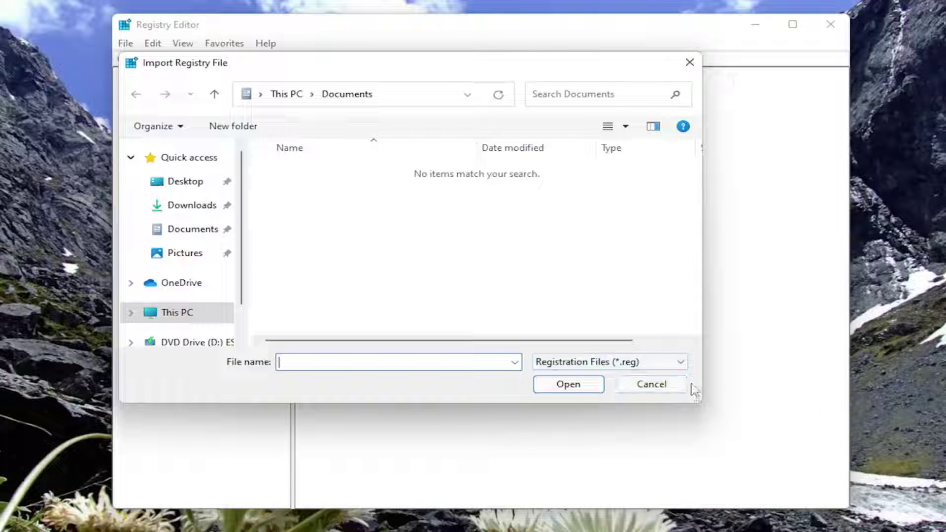
pyautogui.click(657, 386)
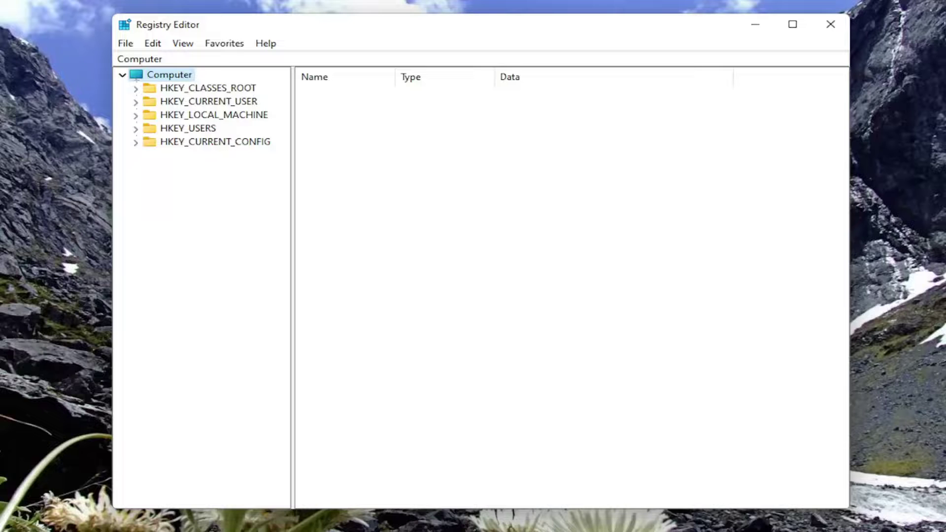
# Expand HKEY_LOCAL_MACHINE > SYSTEM > CurrentControlSet > Services
pyautogui.doubleClick(200, 117)
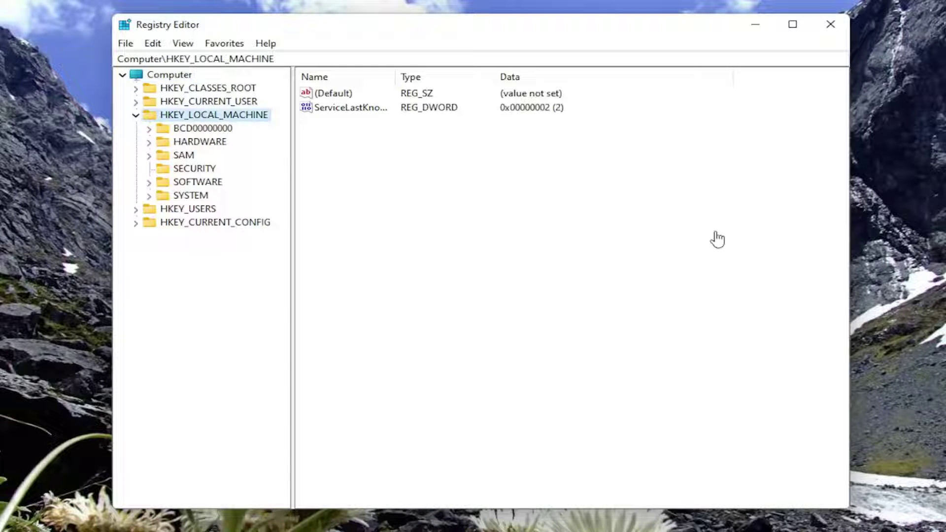
pyautogui.doubleClick(187, 196)
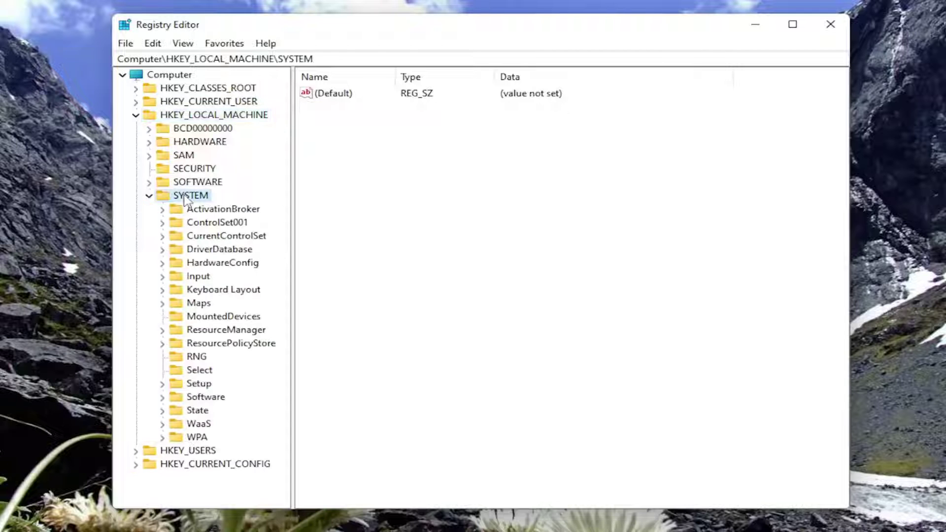
pyautogui.doubleClick(221, 237)
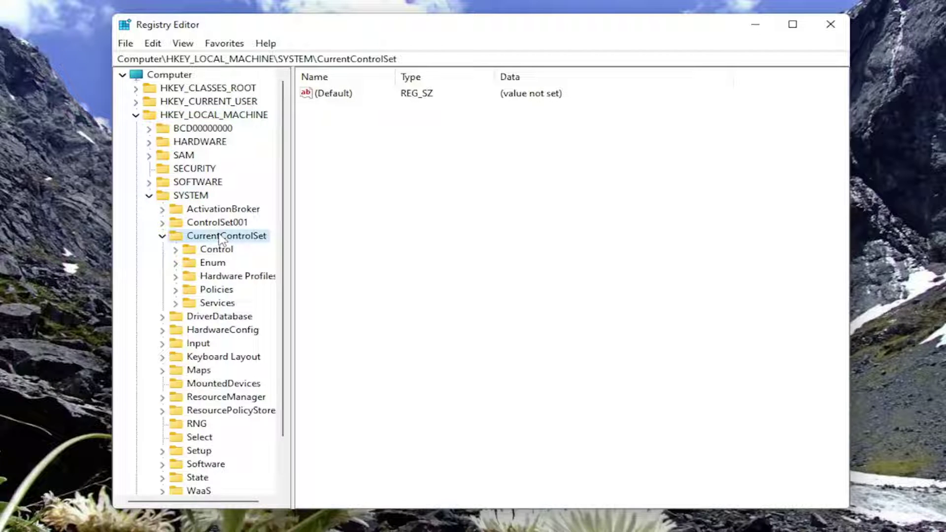
pyautogui.click(214, 304)
pyautogui.doubleClick(204, 264)
# Scroll down the service list and select the USBSTOR key to show its values
pyautogui.scroll(-2, 236, 268)
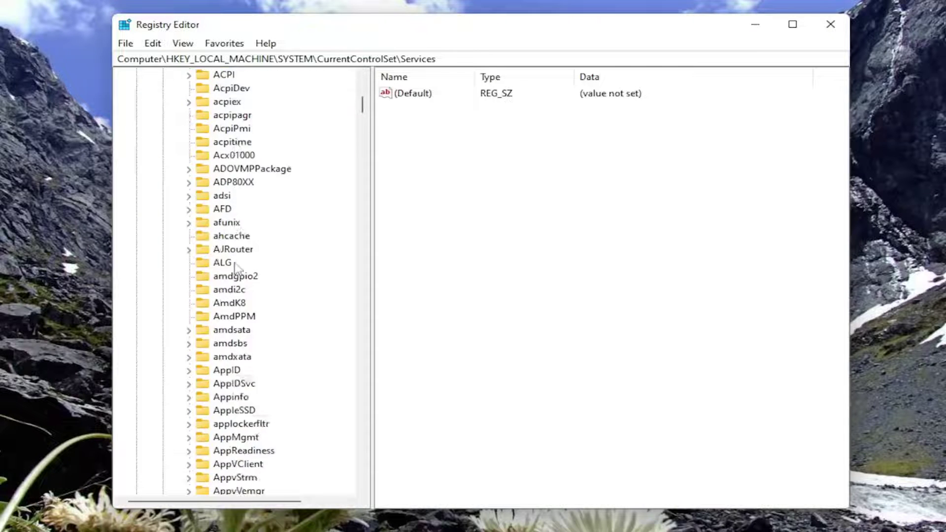
pyautogui.scroll(-10, 235, 268)
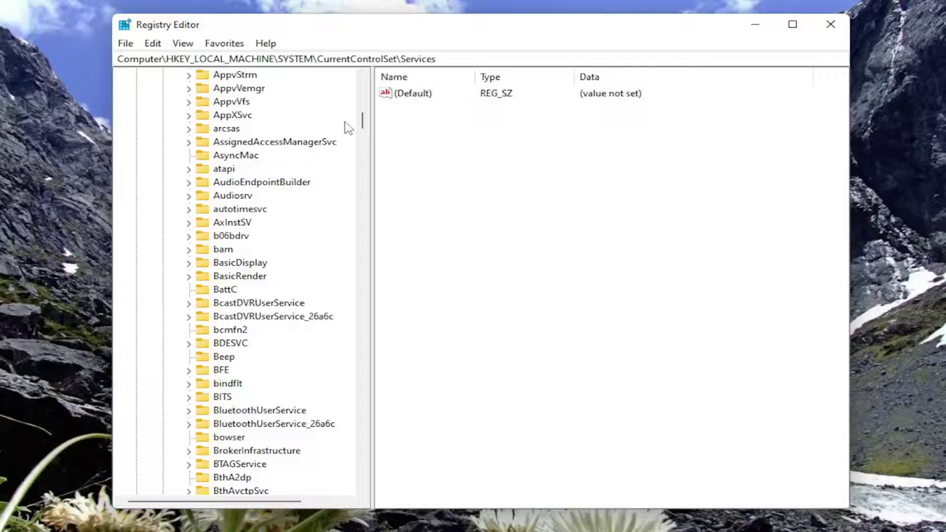
pyautogui.moveTo(361, 118)
pyautogui.mouseDown()
pyautogui.moveTo(365, 266)
pyautogui.moveTo(384, 396)
pyautogui.mouseUp()
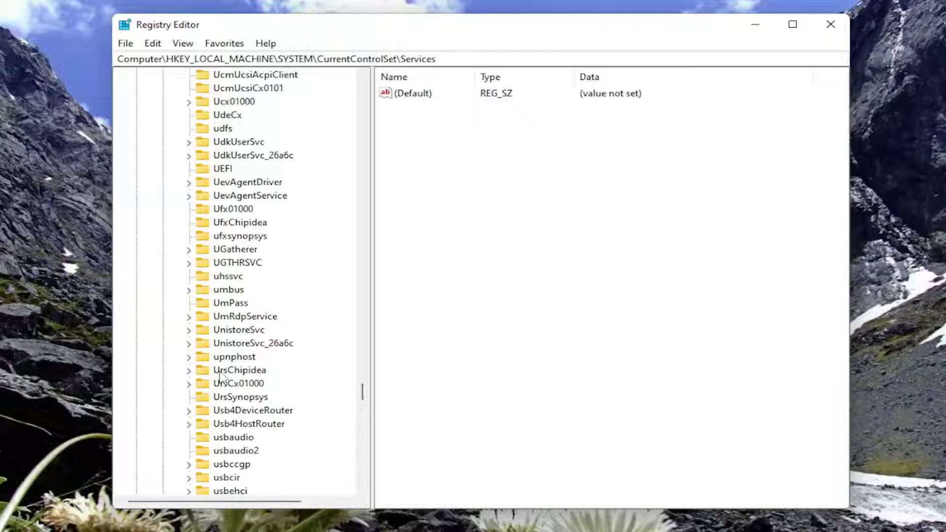
pyautogui.click(239, 411)
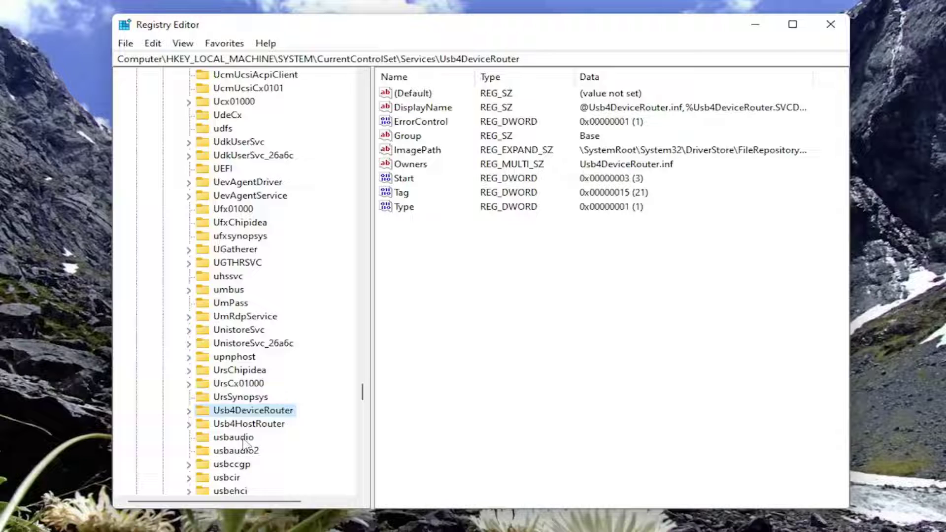
pyautogui.scroll(-4, 245, 444)
pyautogui.click(235, 411)
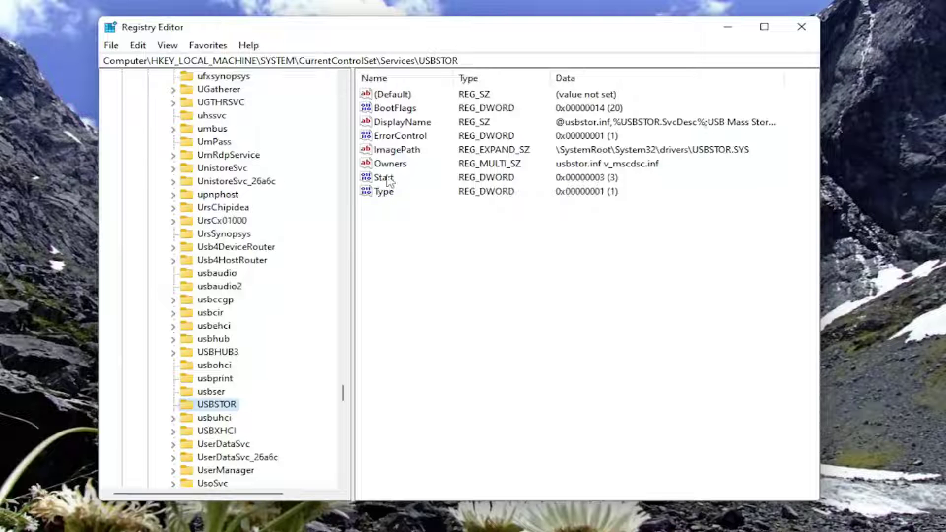
# Edit the USBSTOR Start DWORD so its value data is 3, and save it
pyautogui.click(387, 178)
pyautogui.doubleClick(384, 178)
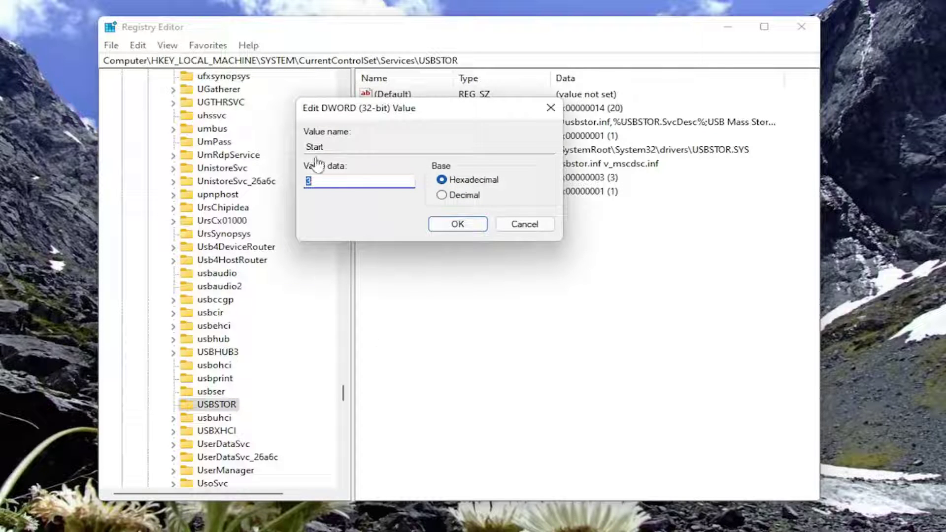
pyautogui.write('3')
pyautogui.doubleClick(310, 180)
pyautogui.press('BackSpace')
pyautogui.write('4')
pyautogui.press('BackSpace')
pyautogui.write('3')
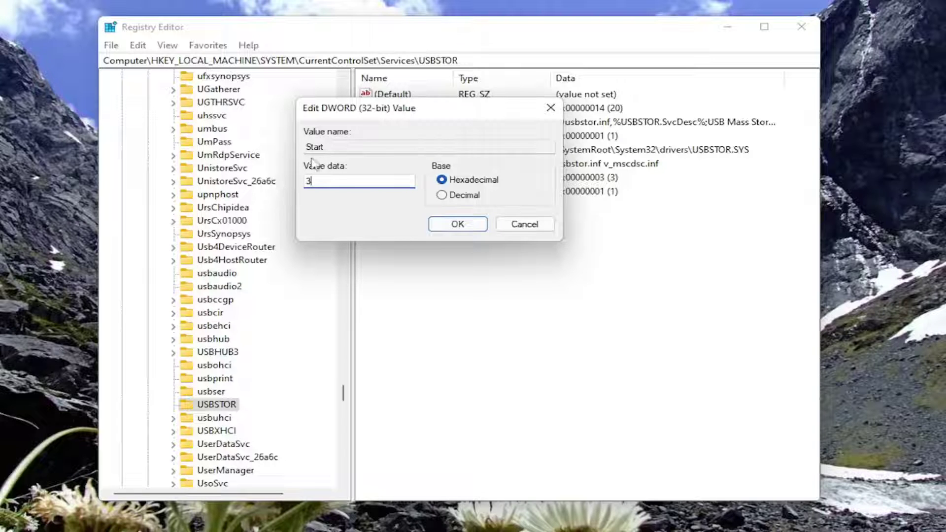
pyautogui.click(458, 227)
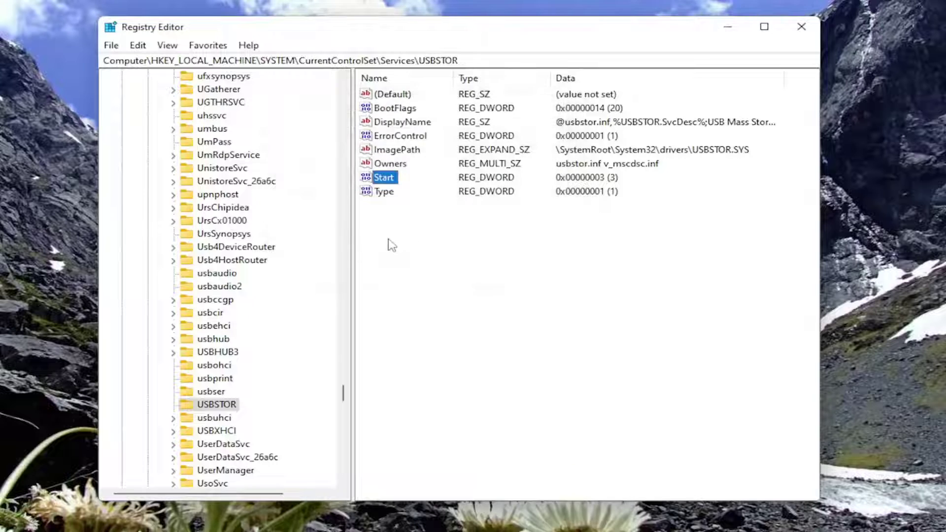
# Collapse the registry tree to Computer, close Registry Editor and bring up the Start quick-access menu
pyautogui.moveTo(343, 391); pyautogui.dragTo(317, 81)
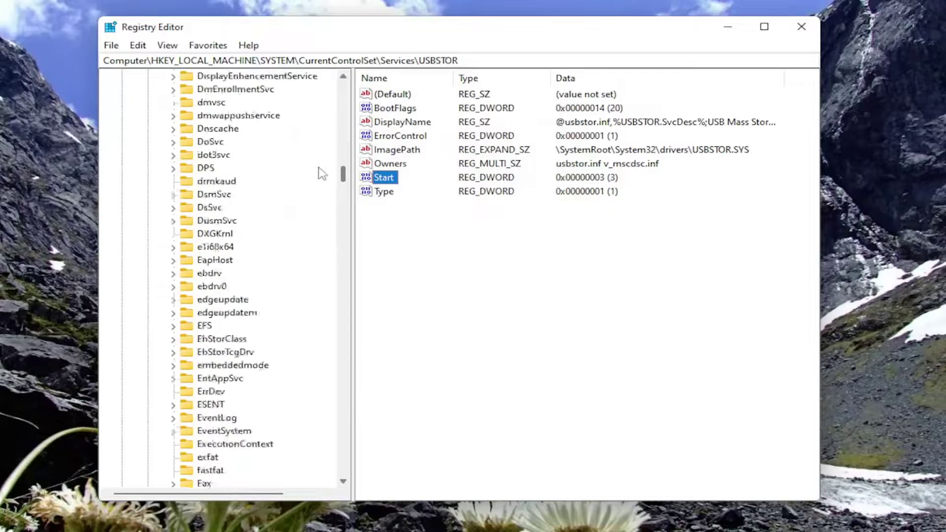
pyautogui.click(160, 299)
pyautogui.click(146, 234)
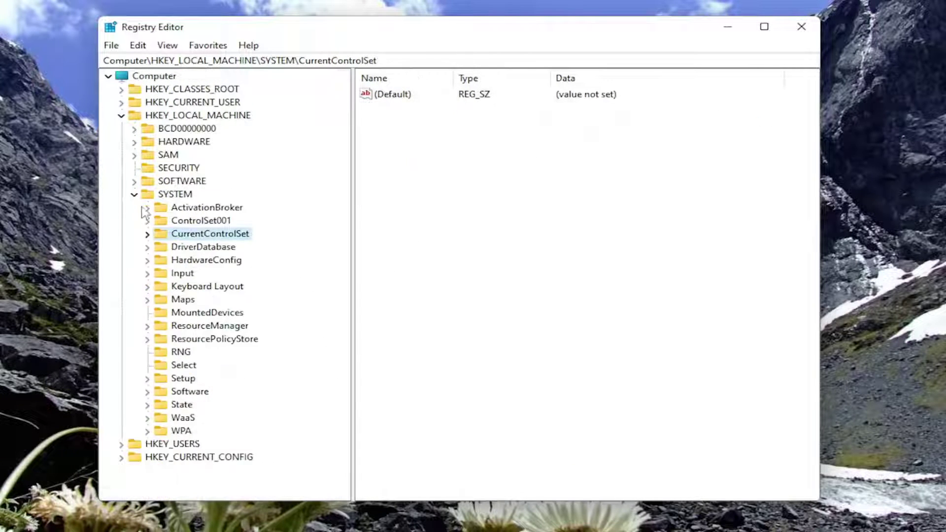
pyautogui.click(134, 194)
pyautogui.click(121, 115)
pyautogui.click(154, 76)
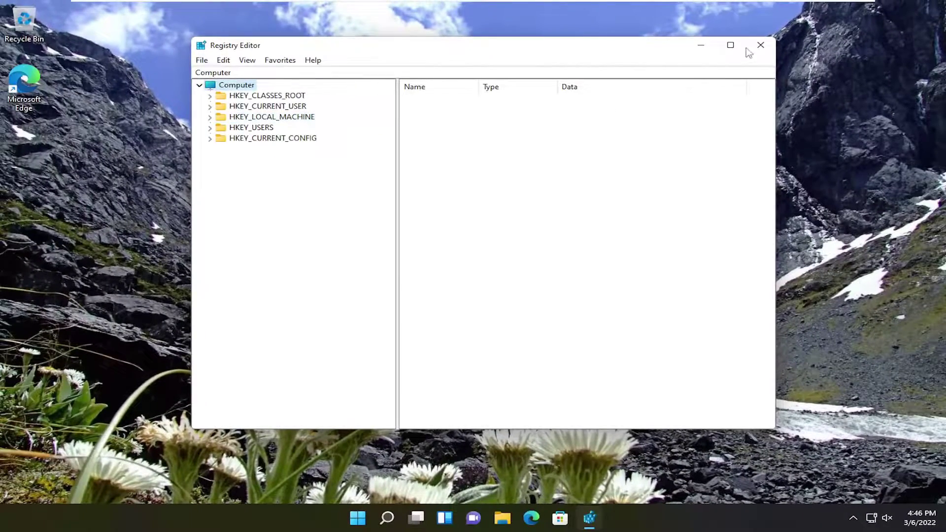
pyautogui.click(760, 45)
pyautogui.rightClick(372, 517)
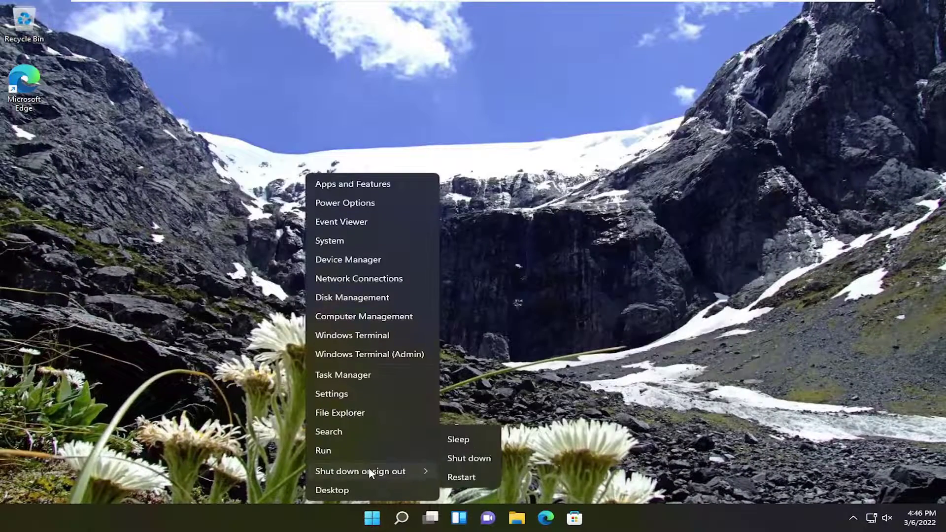